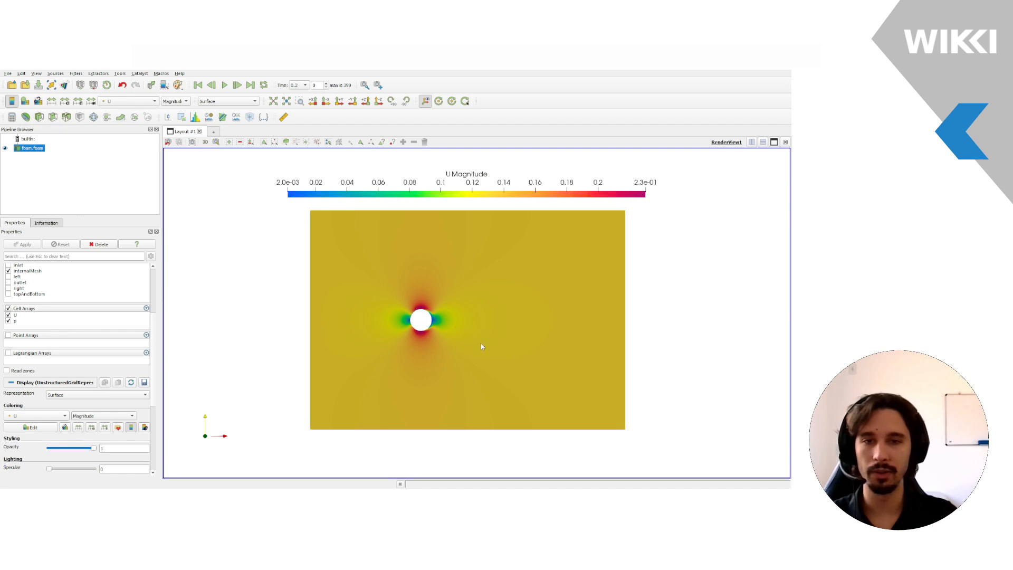
# Step: Create a Plane source with an X resolution of 30 and a Y resolution of 40, and check it with foam.foam hidden
pyautogui.scroll(2, 558, 326)
pyautogui.moveTo(472, 183); pyautogui.dragTo(450, 170)
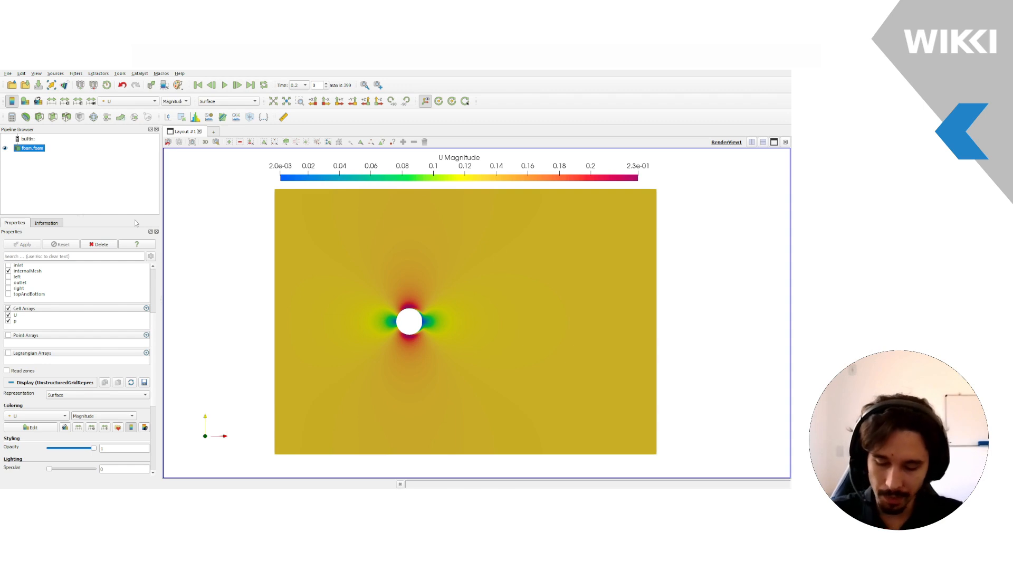
pyautogui.hotkey('ctrl', 'space')
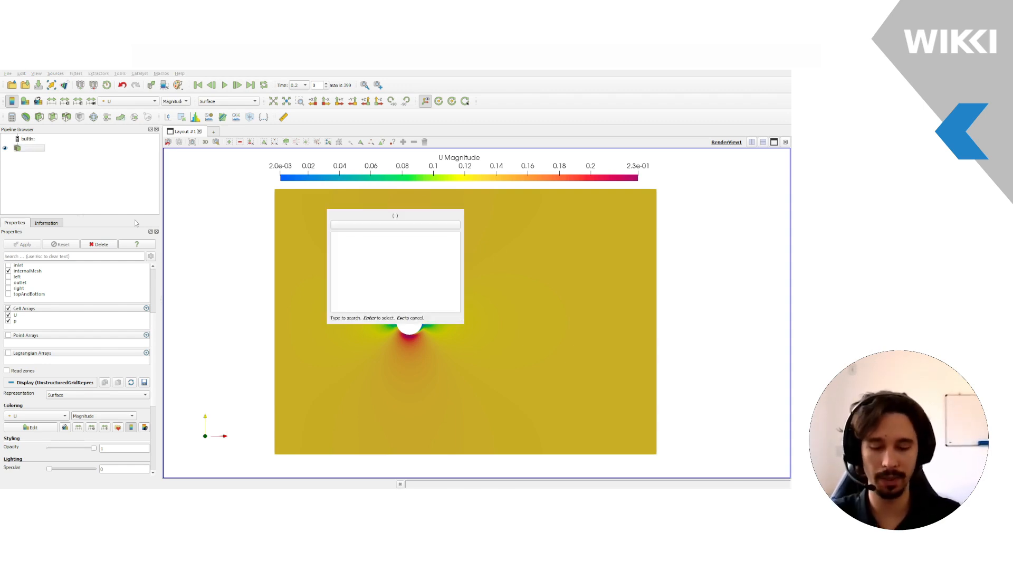
pyautogui.write('plane')
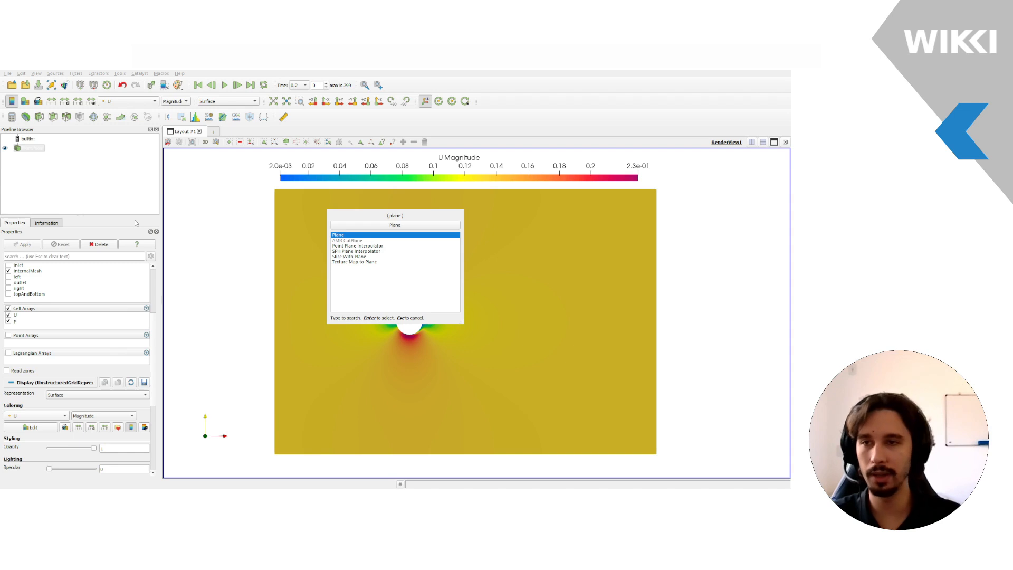
pyautogui.press('Return')
pyautogui.doubleClick(49, 317)
pyautogui.write('30')
pyautogui.press('Tab')
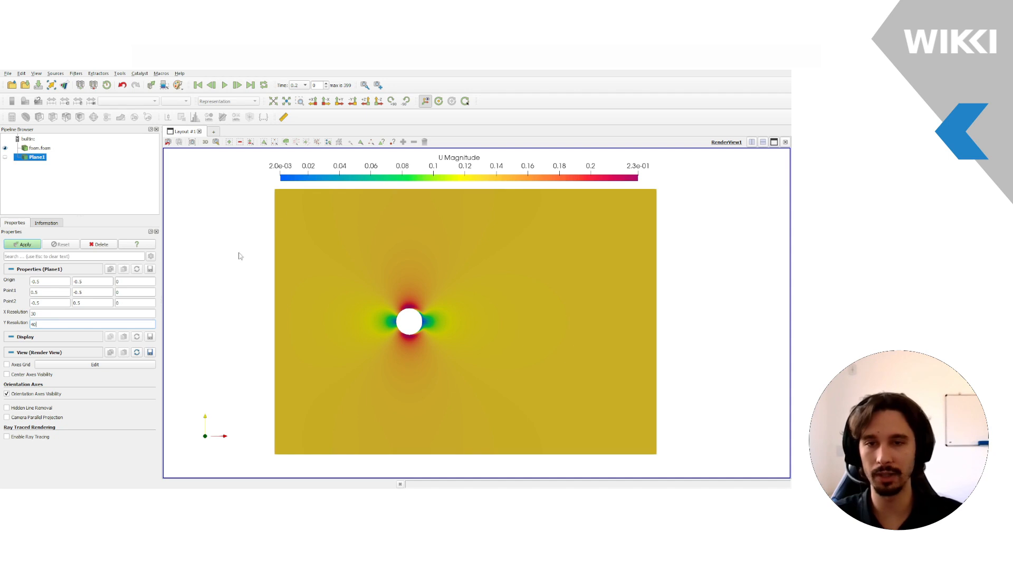
pyautogui.click(27, 244)
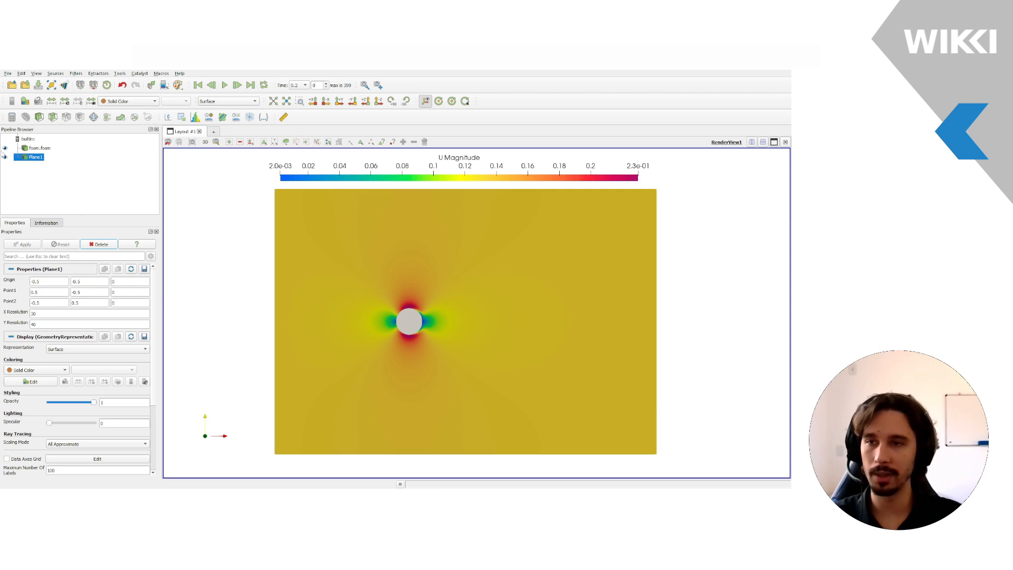
pyautogui.click(5, 148)
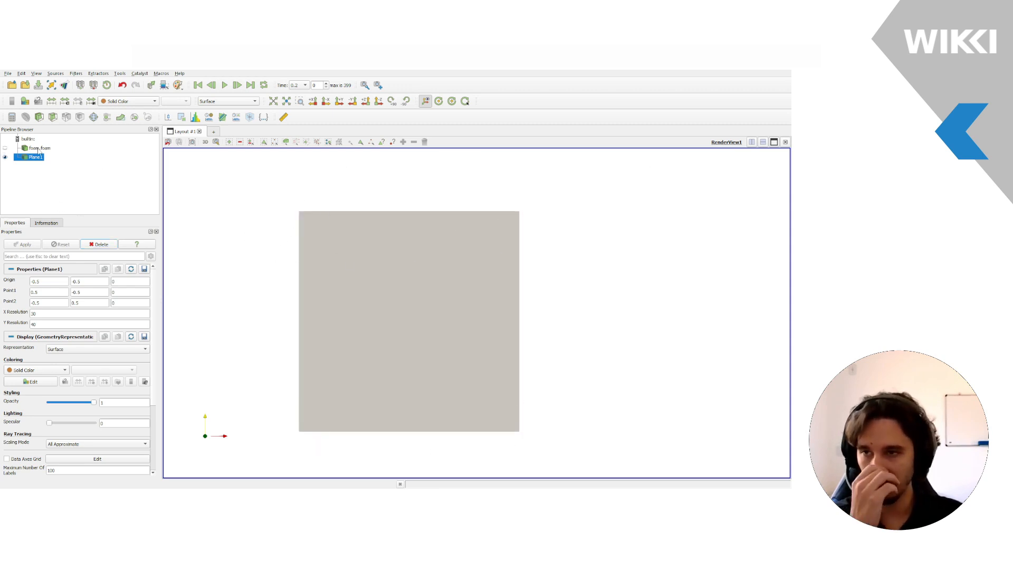
pyautogui.click(5, 149)
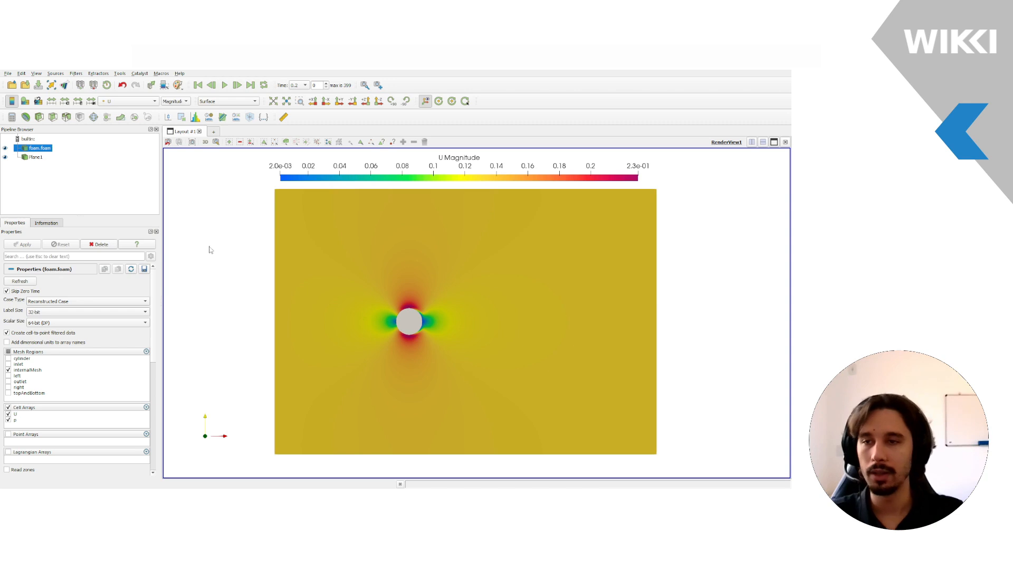
# Step: Apply a ParticleTracer with foam.foam as input and Plane1 as seed source, and play the particle animation briefly
pyautogui.hotkey('ctrl', 'space')
pyautogui.write('parti')
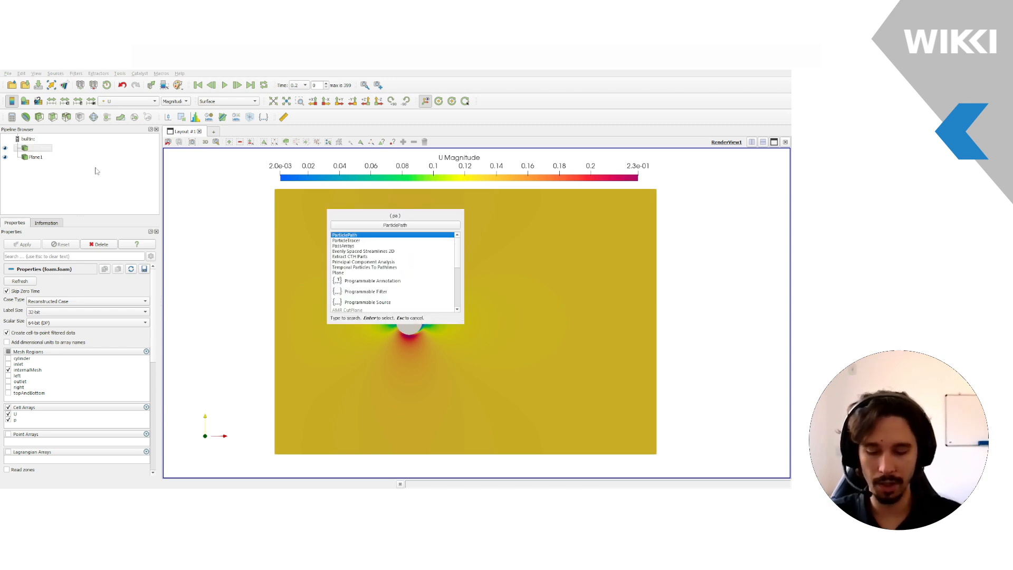
pyautogui.press('Down')
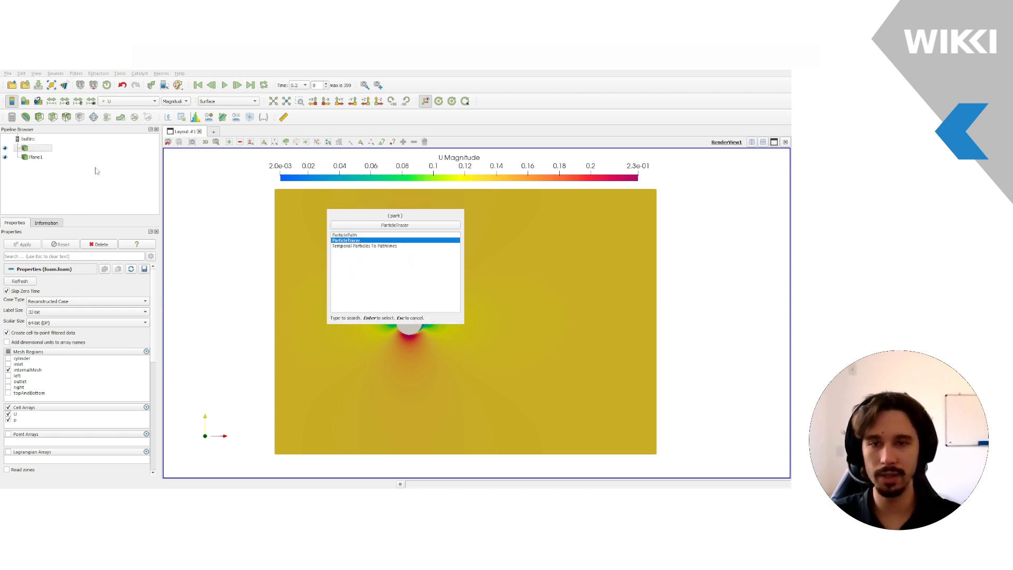
pyautogui.press('Return')
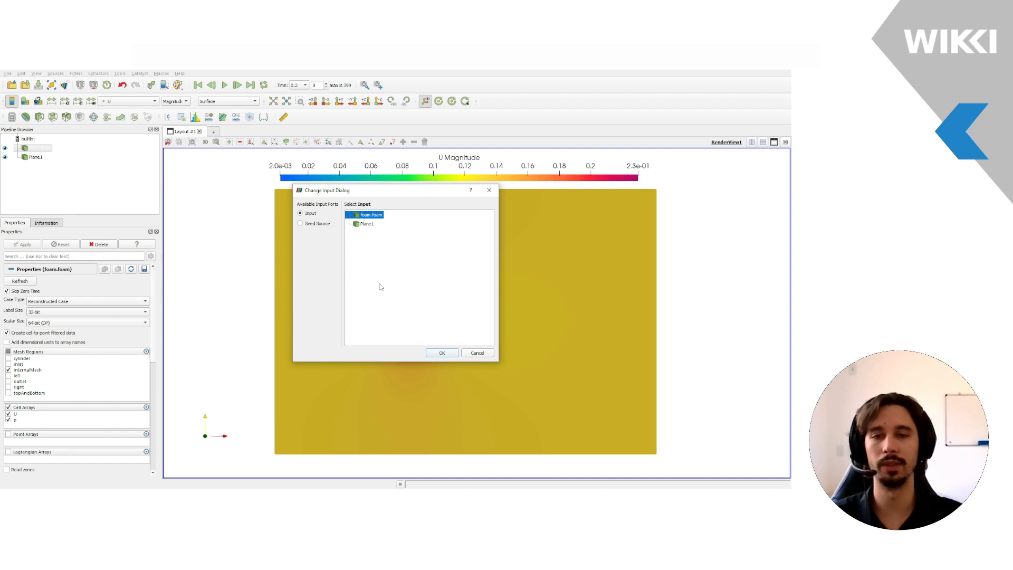
pyautogui.click(300, 223)
pyautogui.click(367, 223)
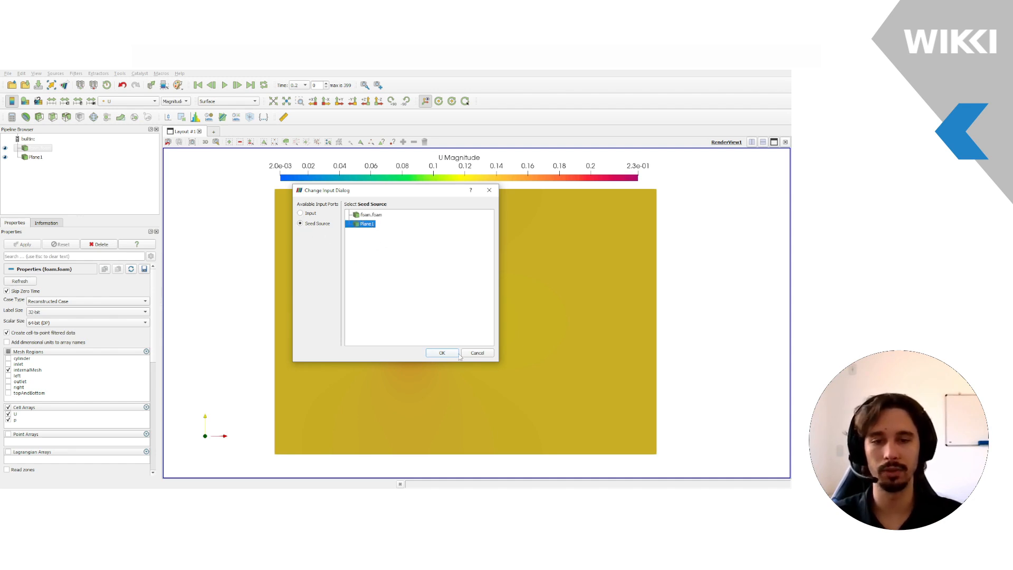
pyautogui.click(442, 352)
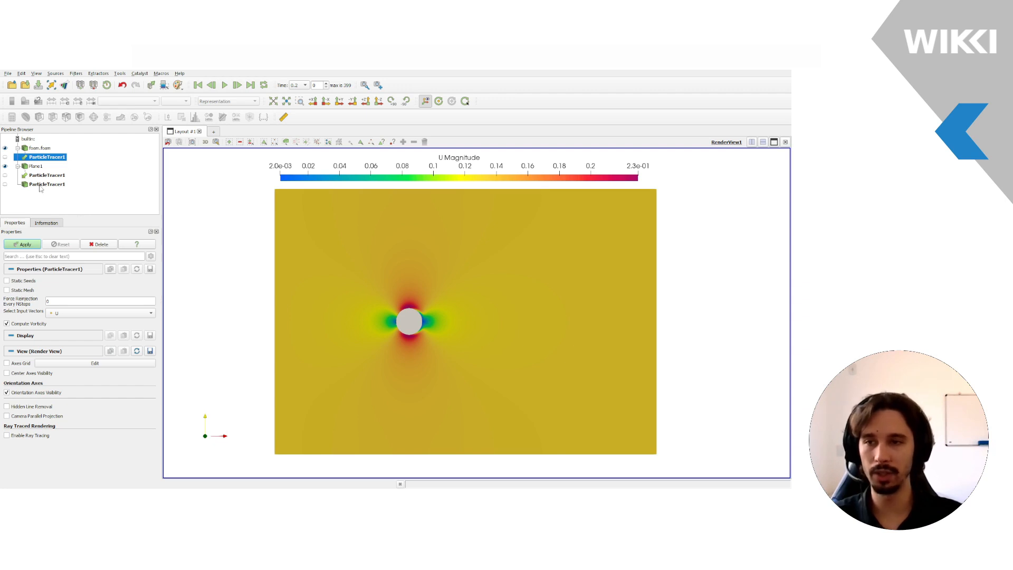
pyautogui.click(37, 245)
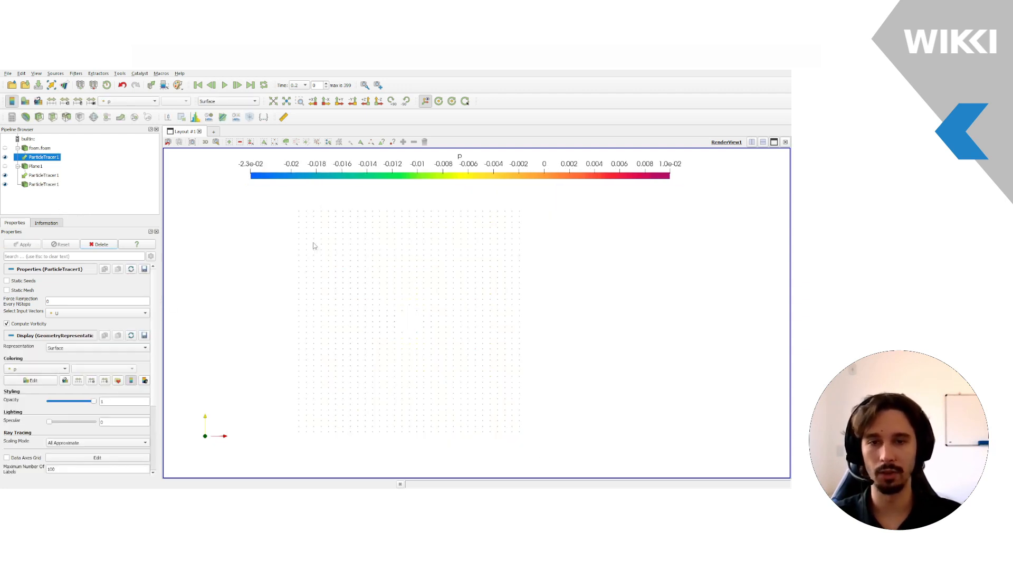
pyautogui.click(225, 85)
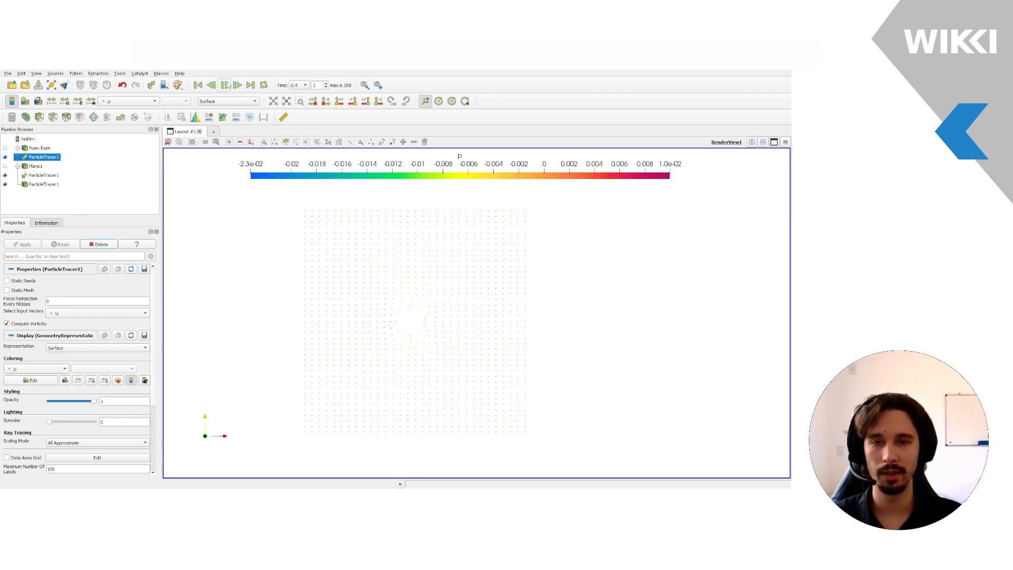
pyautogui.click(227, 85)
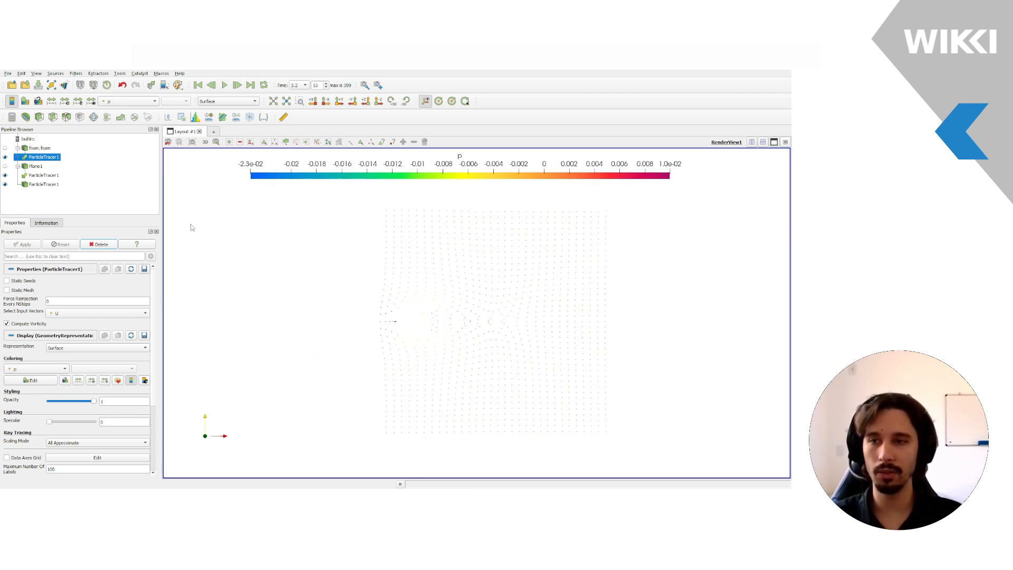
# Step: Add a Glyph filter to the traced particles using the 2D Glyph type and no scale array
pyautogui.click(56, 184)
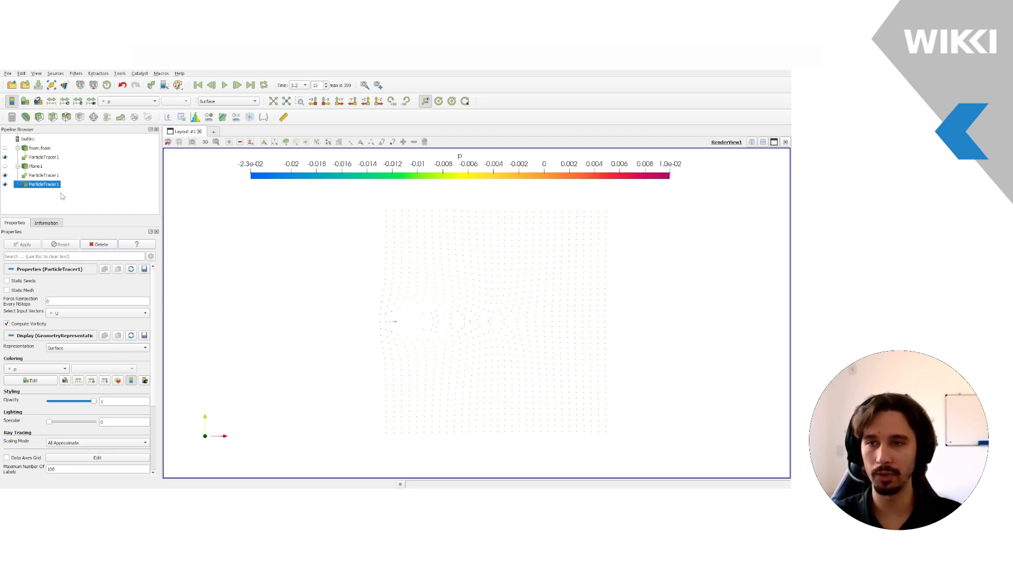
pyautogui.click(93, 118)
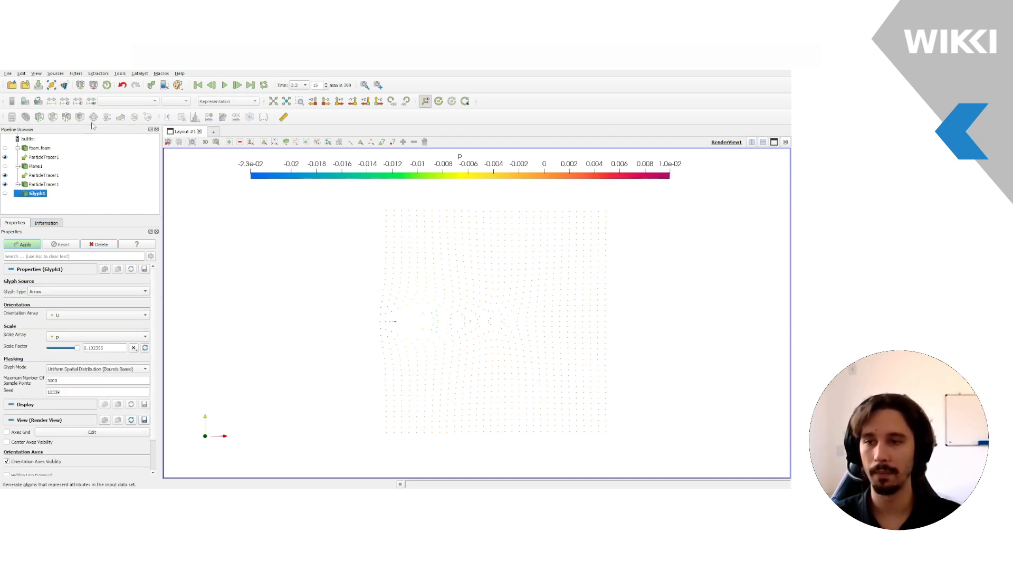
pyautogui.click(49, 293)
pyautogui.click(44, 343)
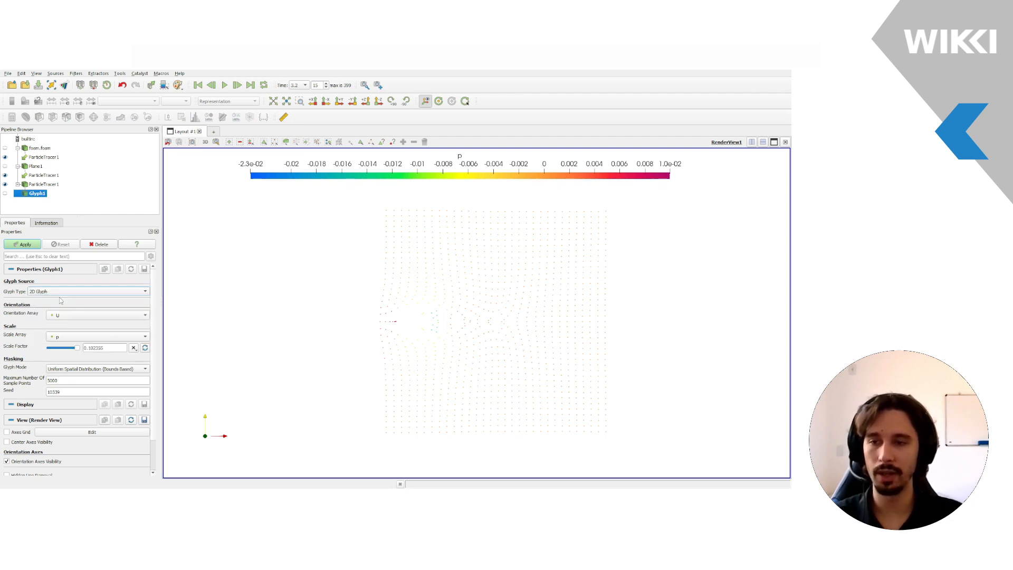
pyautogui.click(68, 336)
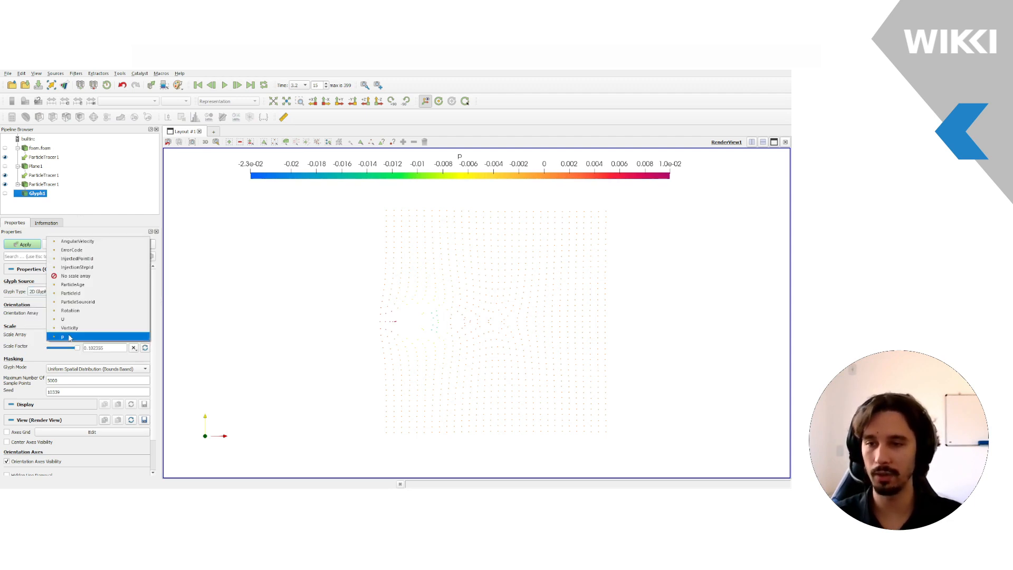
pyautogui.click(85, 280)
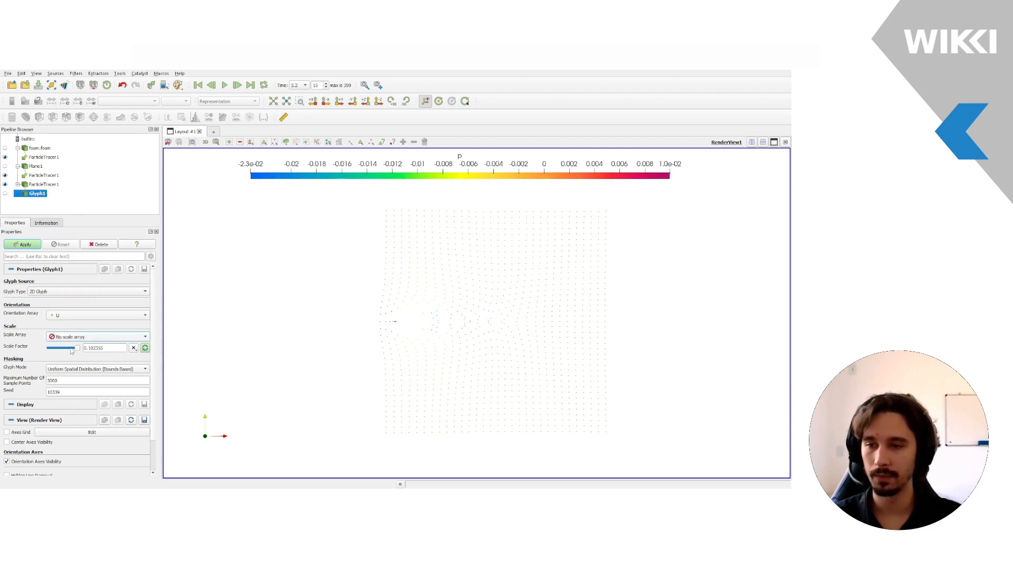
pyautogui.click(24, 246)
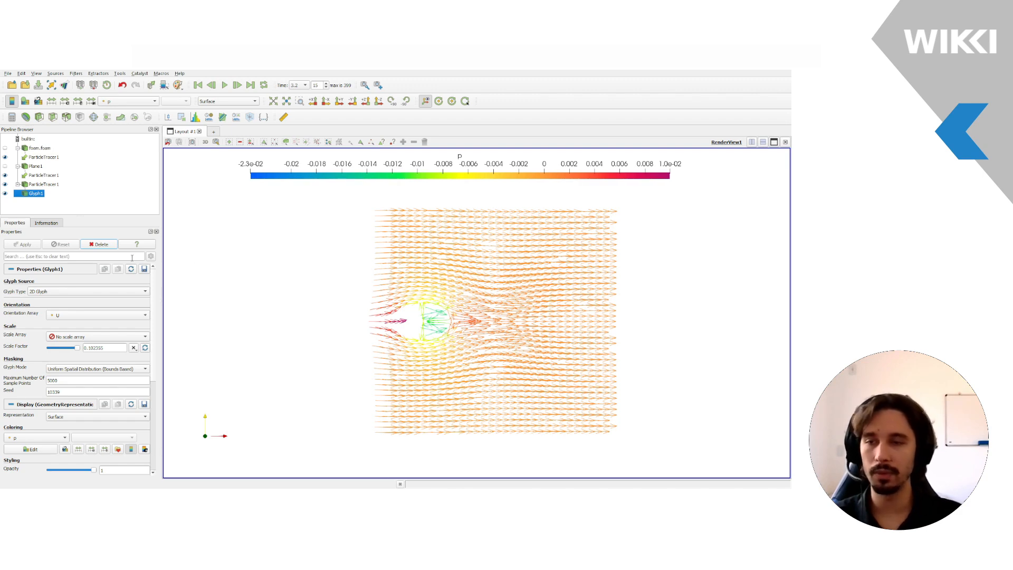
# Step: Show foam.foam behind the glyphs in solid color with its opacity reduced to about 0.38
pyautogui.click(36, 148)
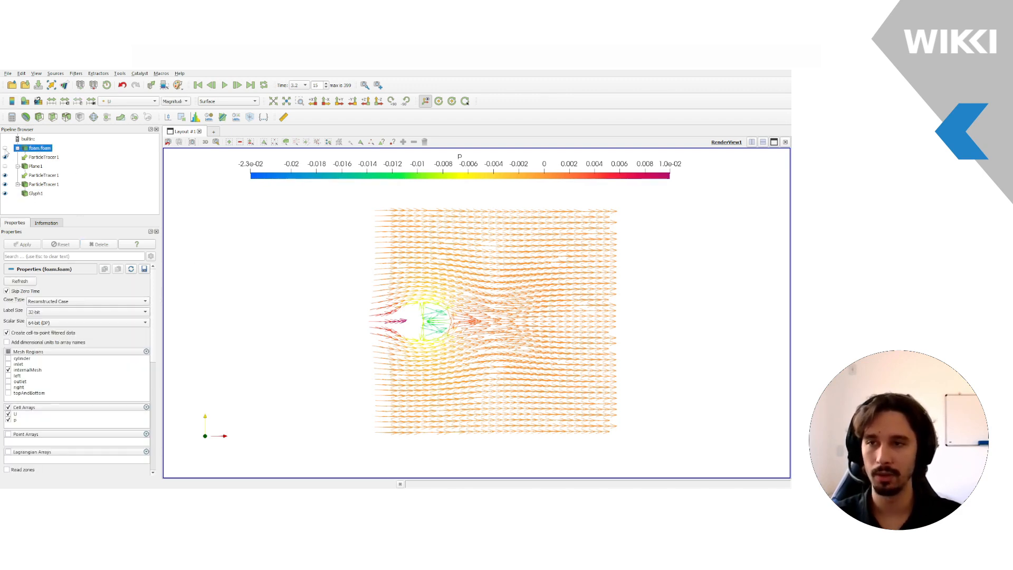
pyautogui.click(5, 148)
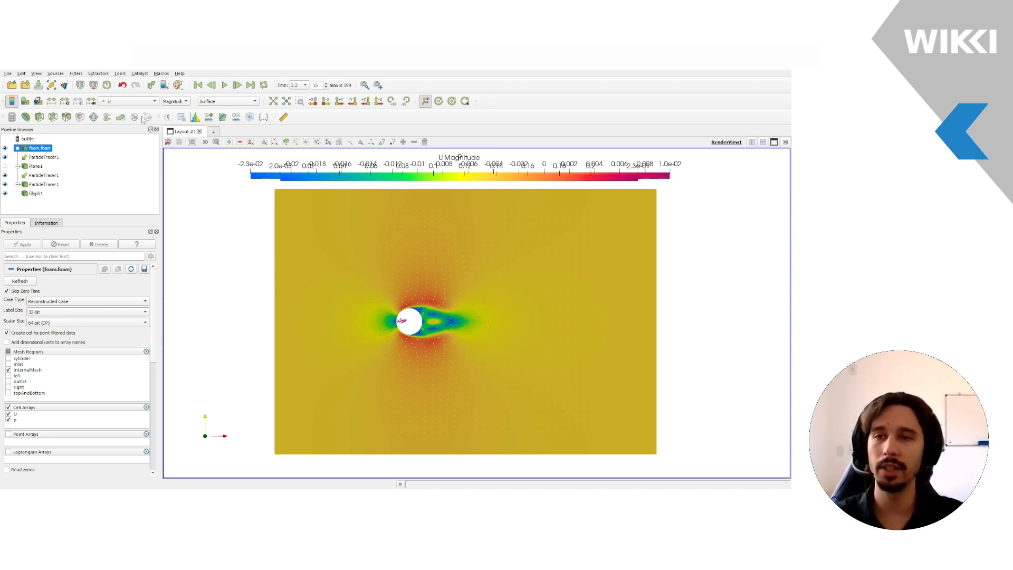
pyautogui.click(123, 100)
pyautogui.click(124, 93)
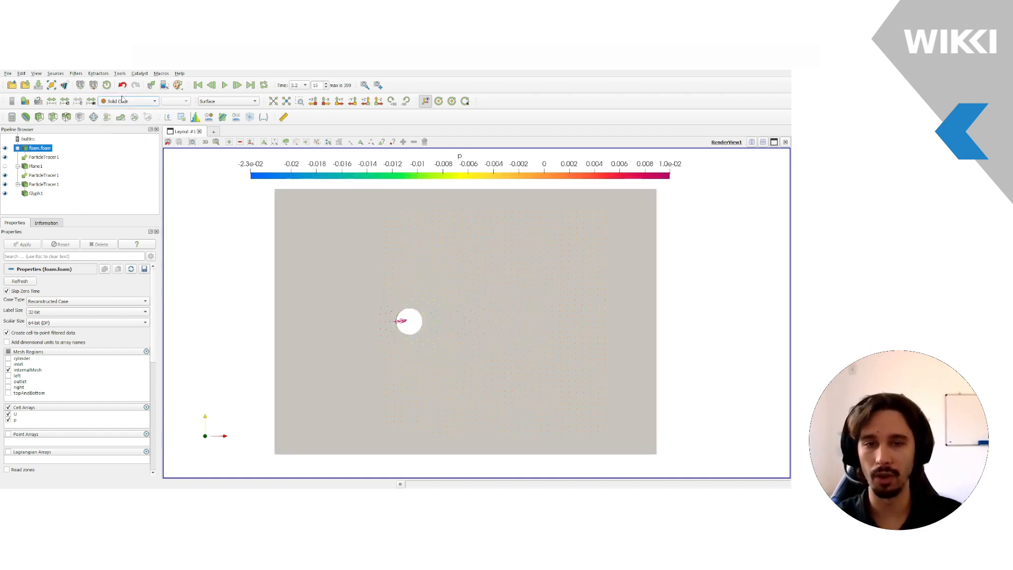
pyautogui.moveTo(153, 282); pyautogui.dragTo(157, 367)
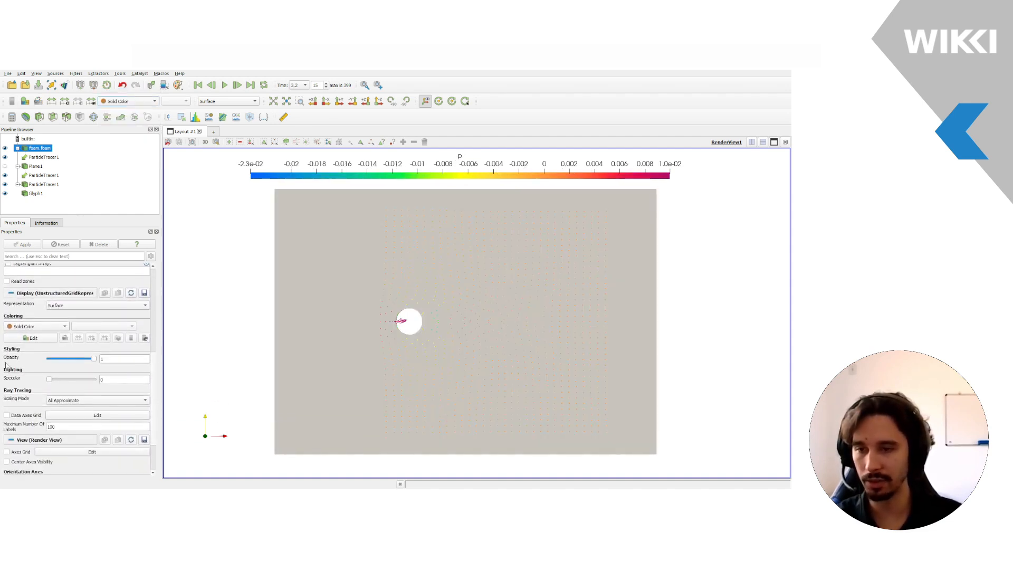
pyautogui.moveTo(94, 359); pyautogui.dragTo(68, 362)
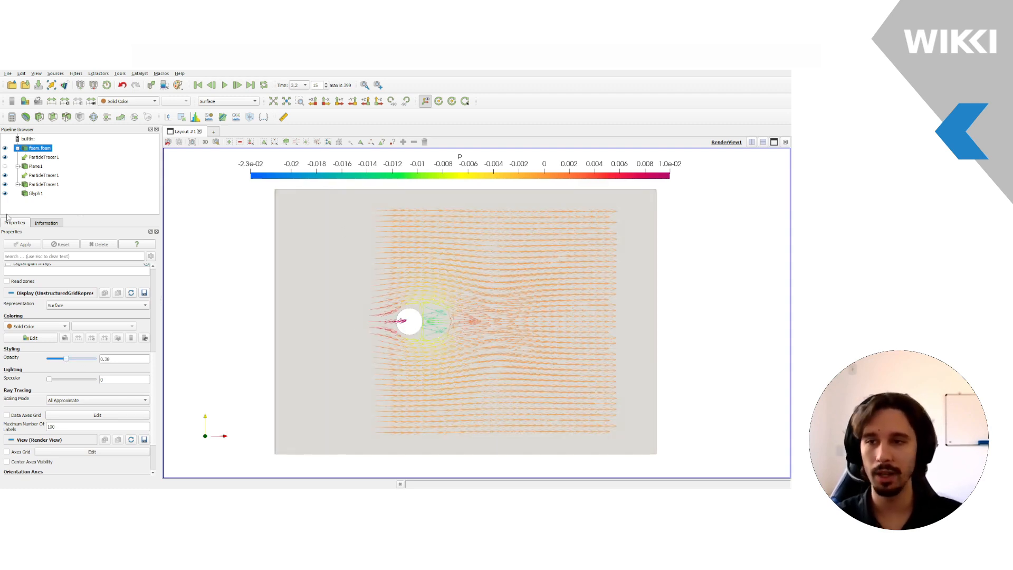
# Step: Set the ParticleTracer to force reinjection every 40 steps and apply the change
pyautogui.click(33, 194)
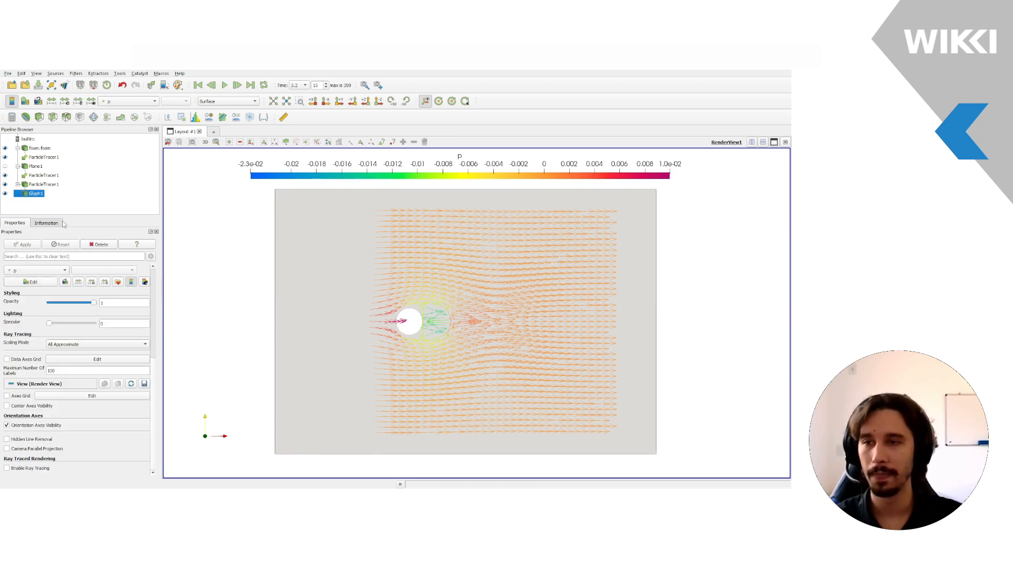
pyautogui.click(44, 176)
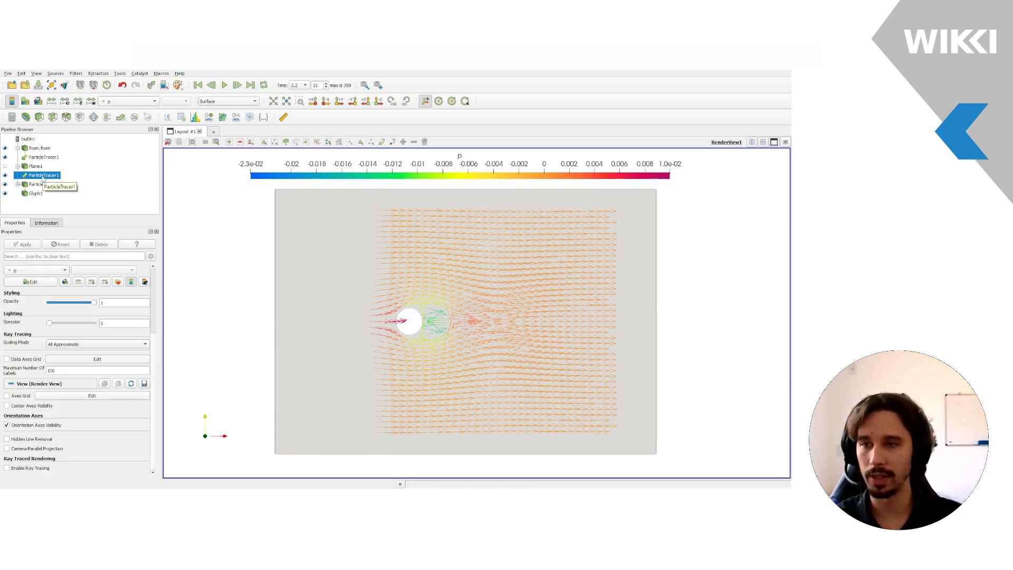
pyautogui.click(38, 158)
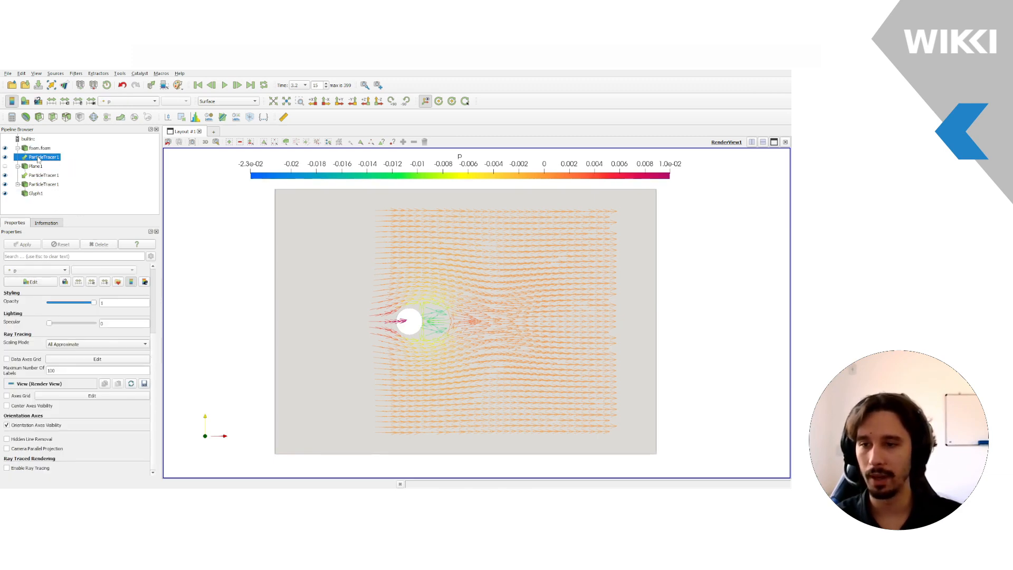
pyautogui.click(43, 185)
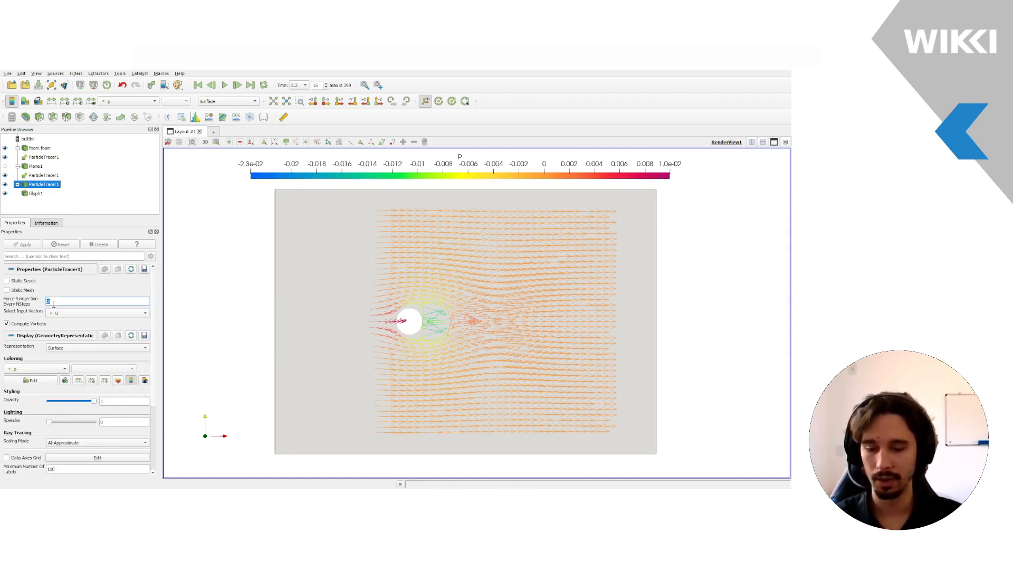
pyautogui.write('40')
pyautogui.click(29, 246)
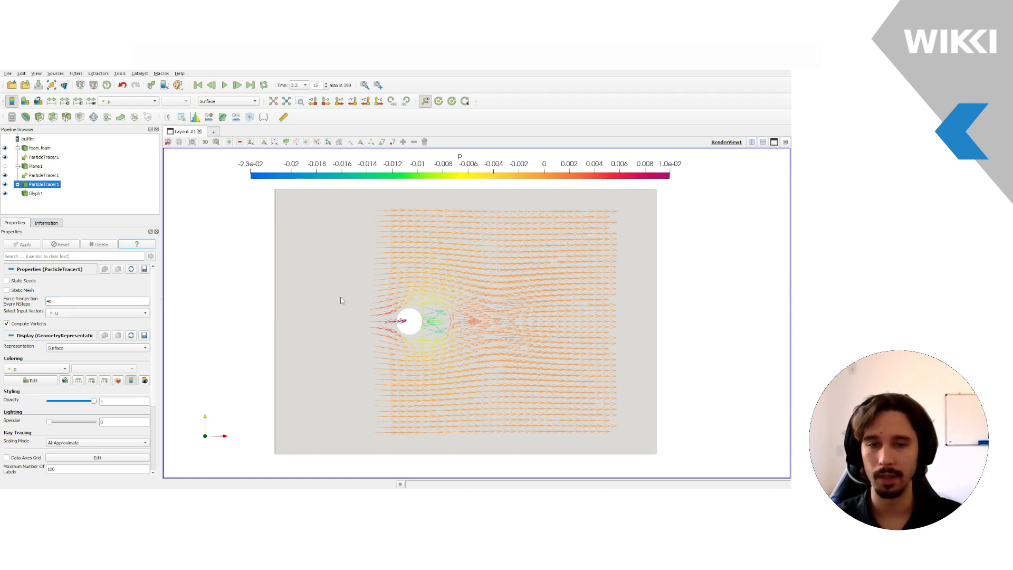
# Step: Play the animation to examine the reinjected particles around the cylinder, and return to the first time step
pyautogui.click(227, 86)
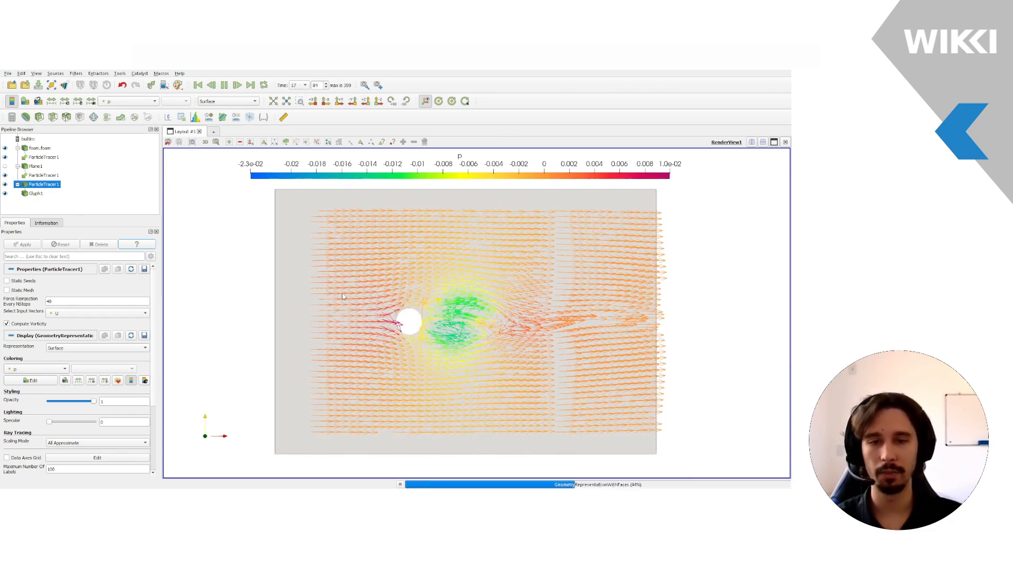
pyautogui.click(224, 86)
pyautogui.click(199, 86)
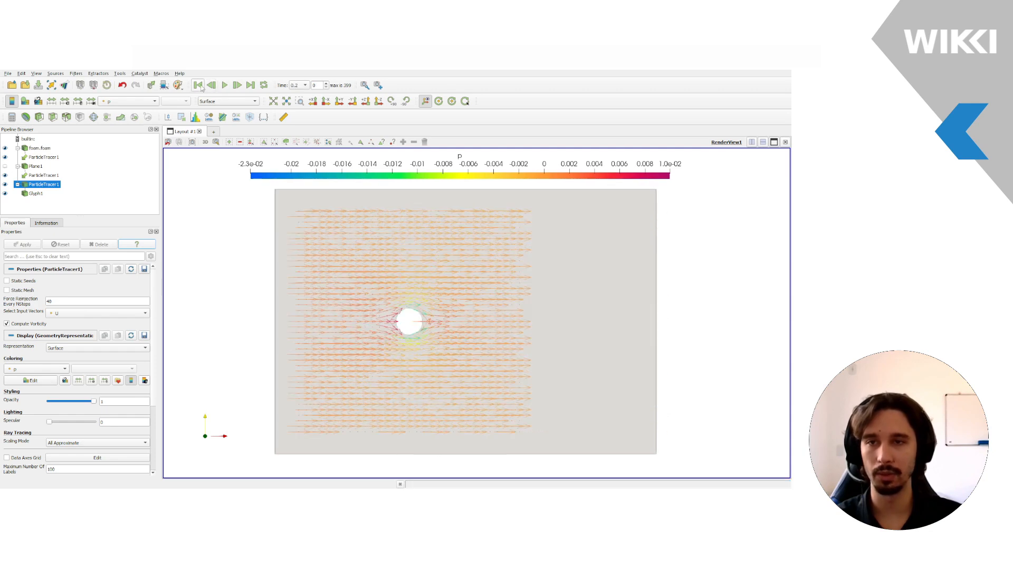
# Step: Set the ParticleTracer to force reinjection every 10 steps and apply the change
pyautogui.doubleClick(71, 302)
pyautogui.write('10')
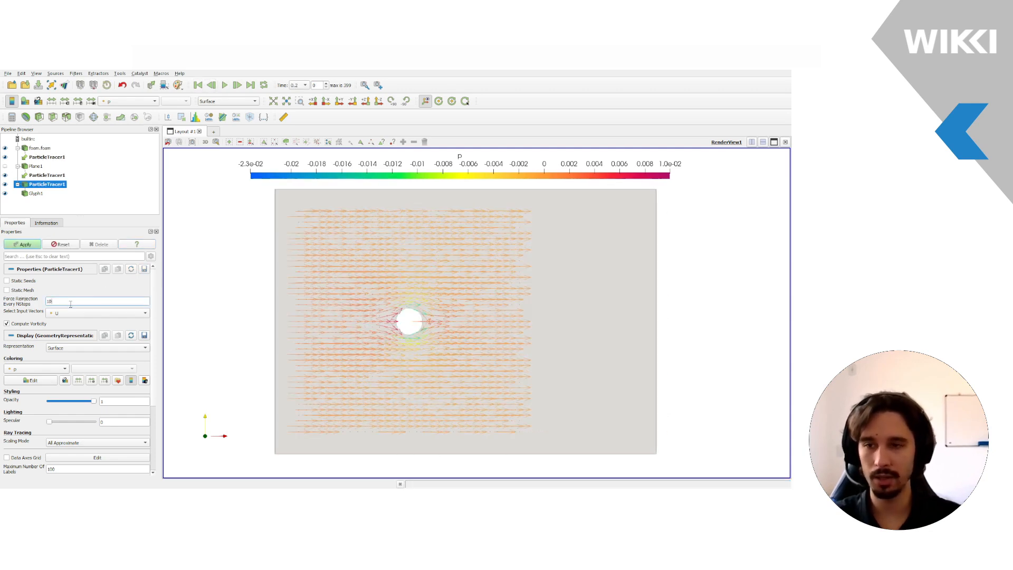
pyautogui.click(25, 245)
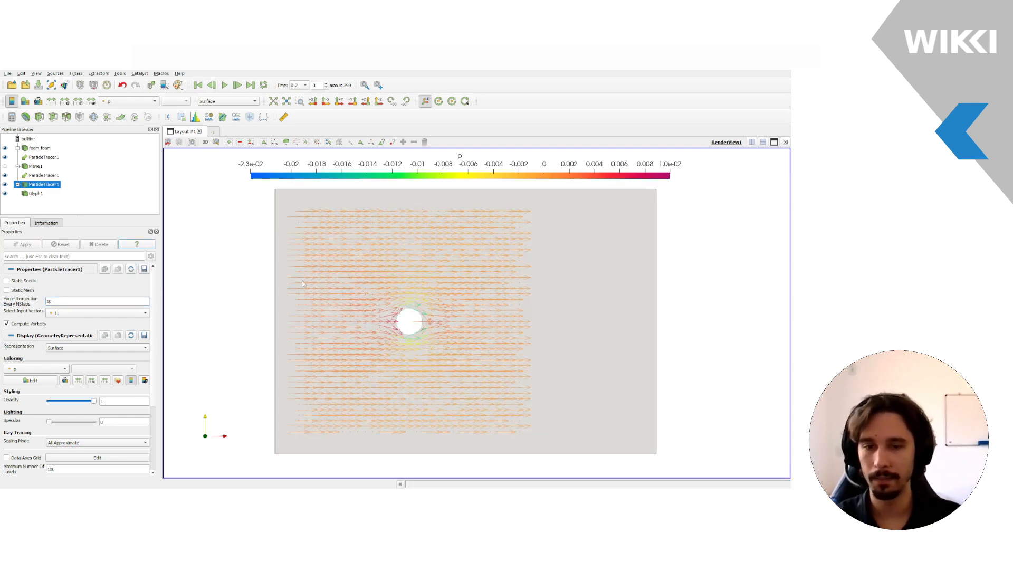
# Step: Preview the animation briefly, and set the ParticleTracer to force reinjection every 20 steps and apply the change
pyautogui.click(224, 85)
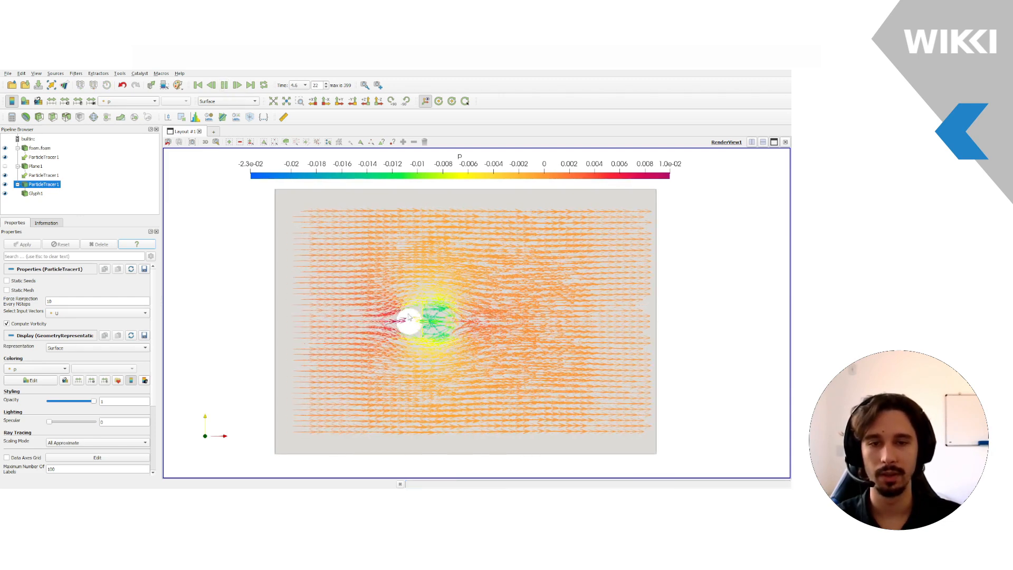
pyautogui.click(225, 85)
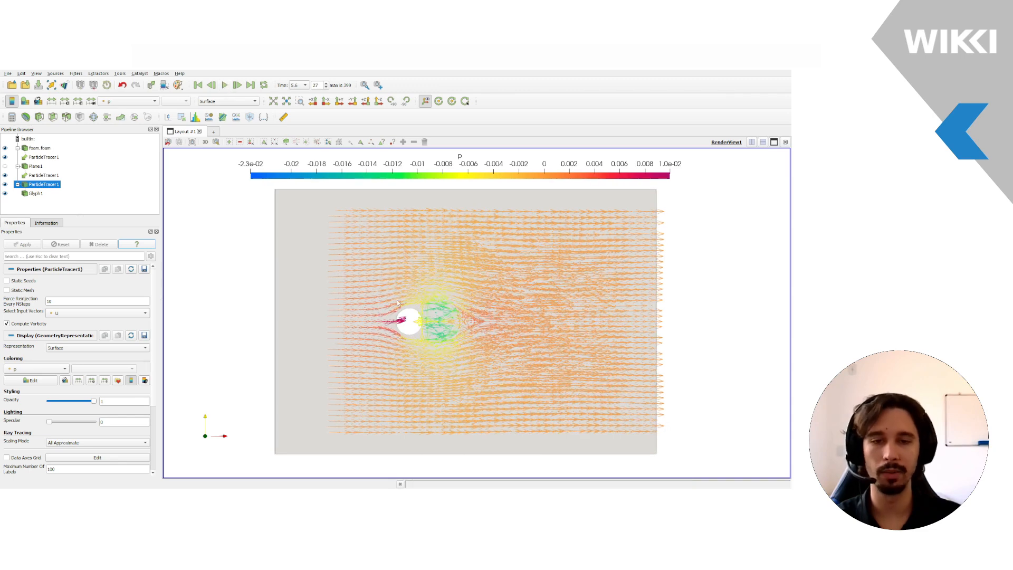
pyautogui.doubleClick(67, 301)
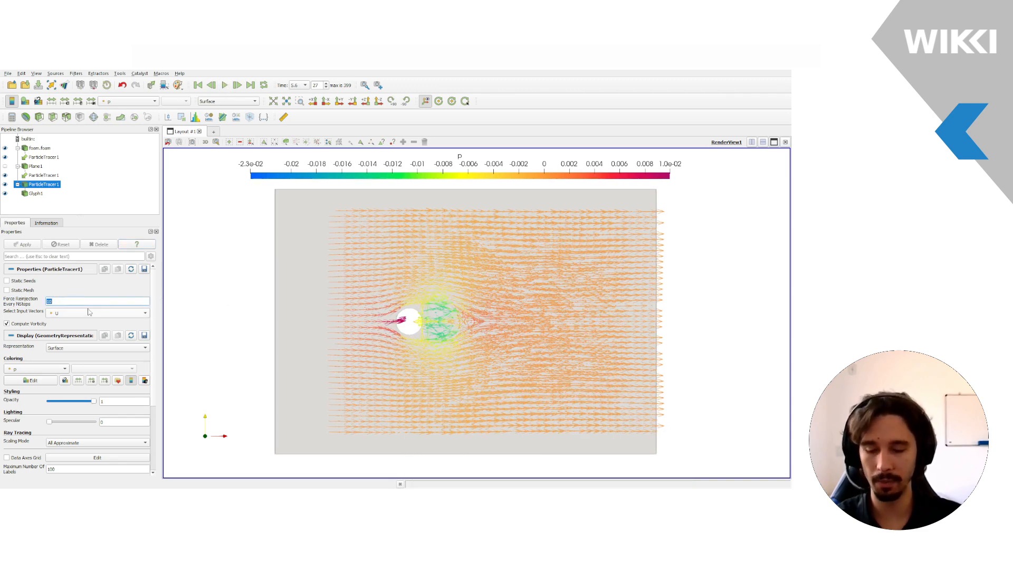
pyautogui.write('20')
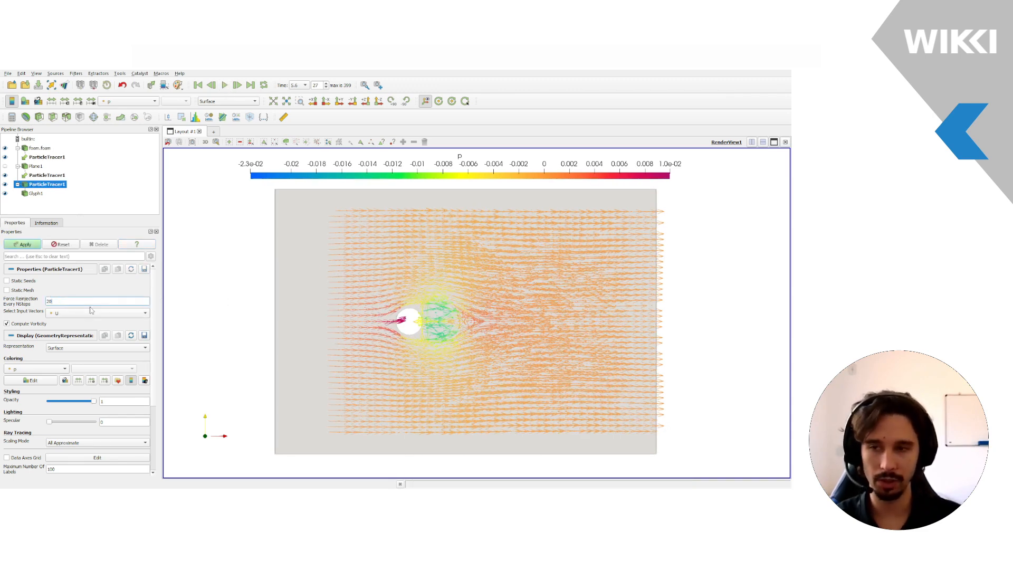
pyautogui.click(30, 246)
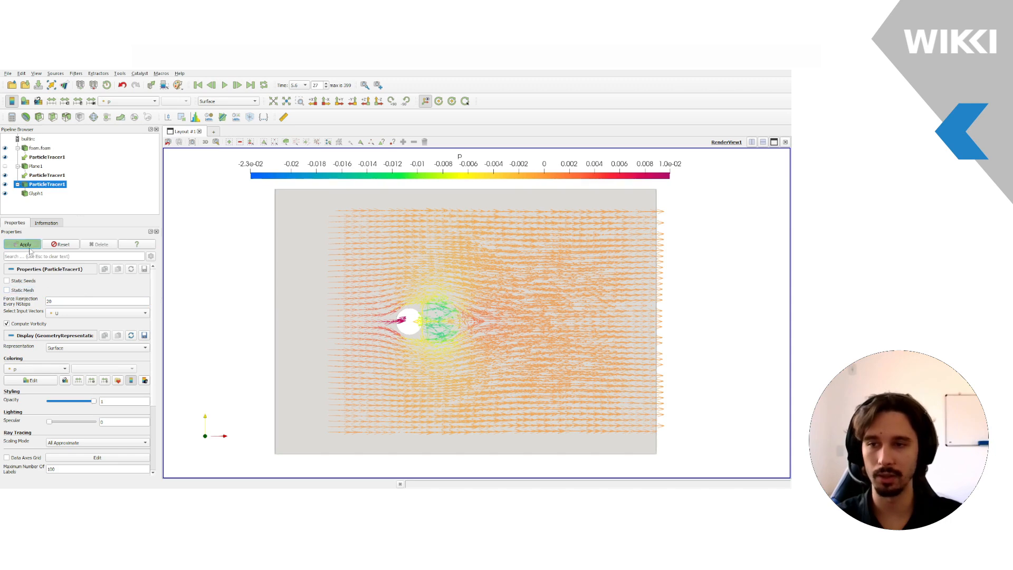
# Step: Replay the animation from the first time step to examine the particles around the cylinder, and pause it
pyautogui.click(198, 84)
pyautogui.click(224, 85)
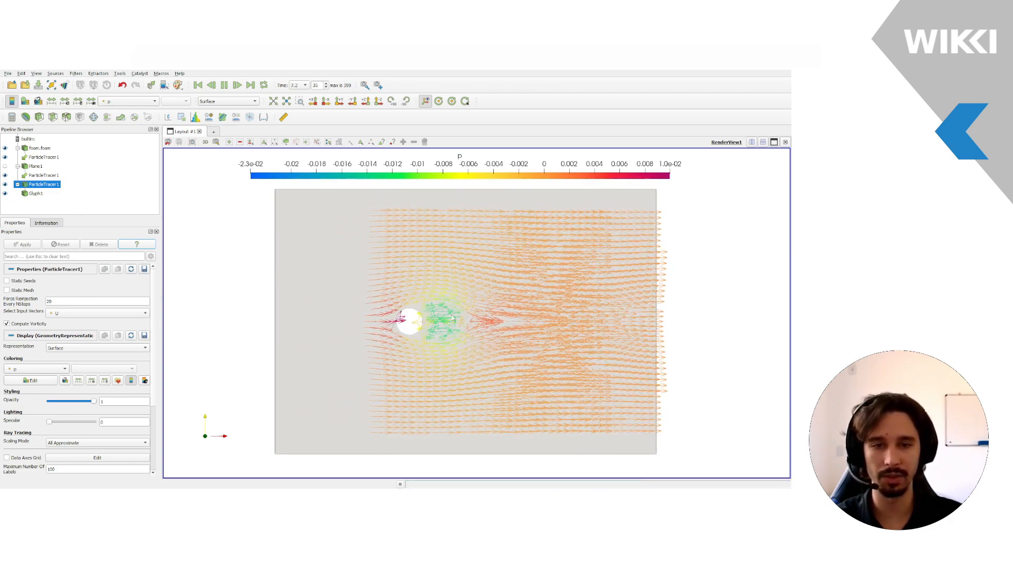
pyautogui.click(224, 85)
# Step: Jump to time 20 and play the animation from there to examine the wake behind the cylinder, and pause it
pyautogui.click(299, 85)
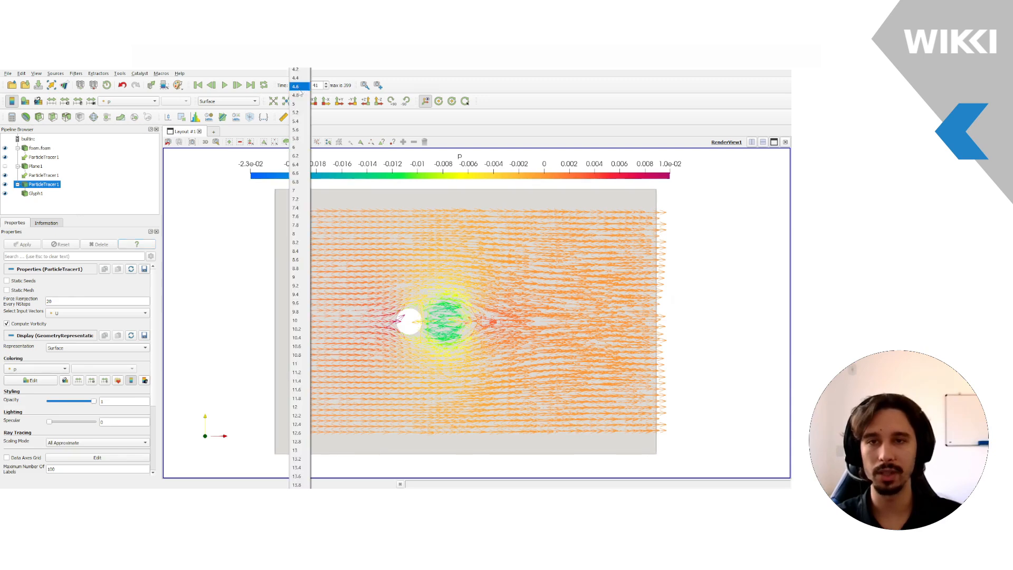
pyautogui.scroll(-13, 298, 338)
pyautogui.scroll(-2, 296, 421)
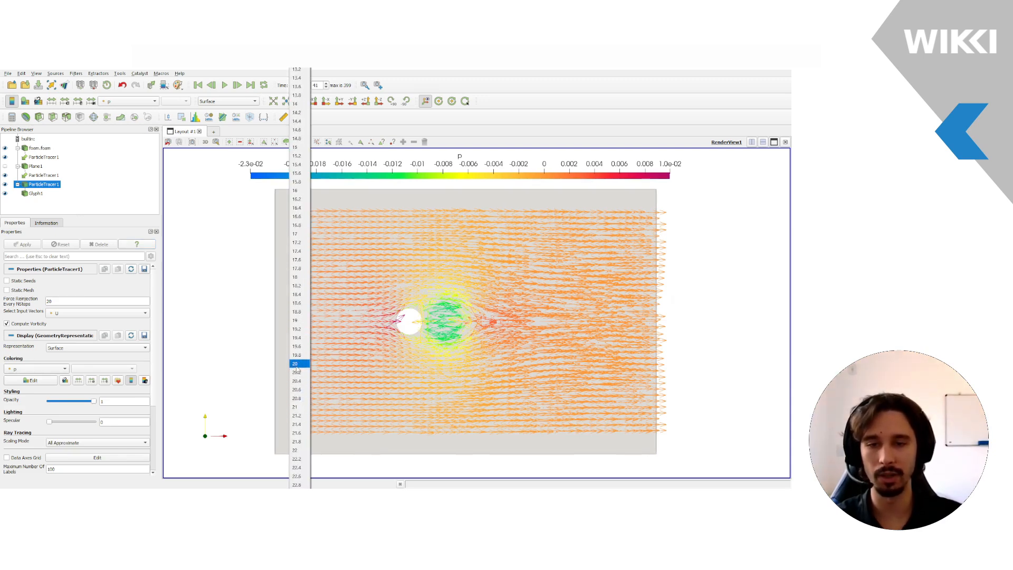
pyautogui.click(366, 381)
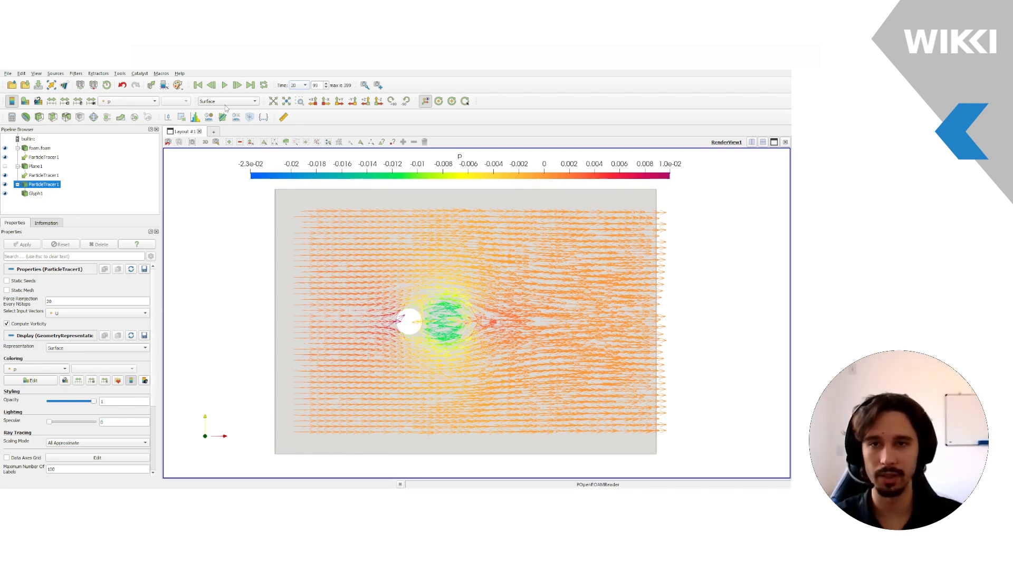
pyautogui.click(226, 87)
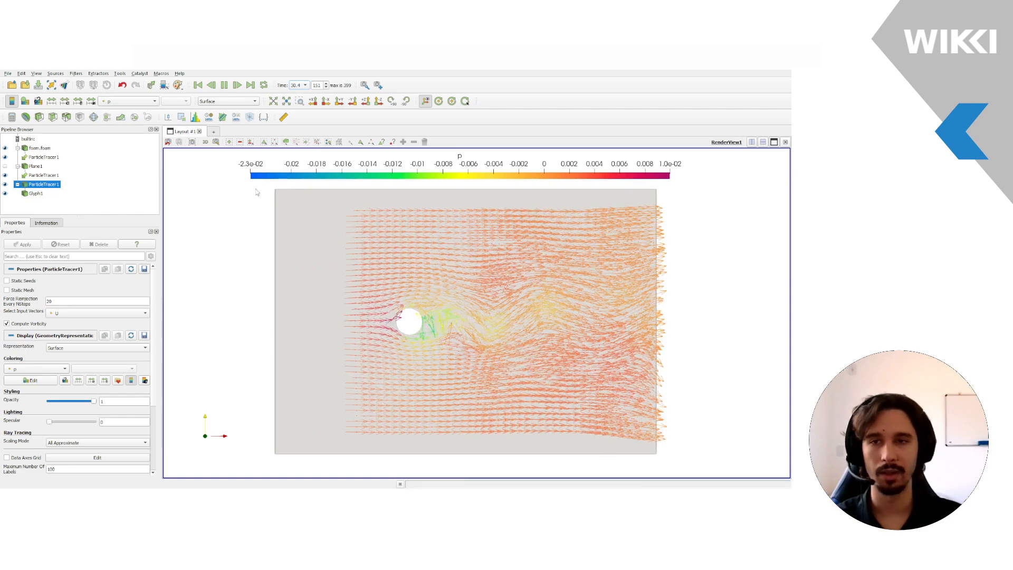
pyautogui.click(225, 85)
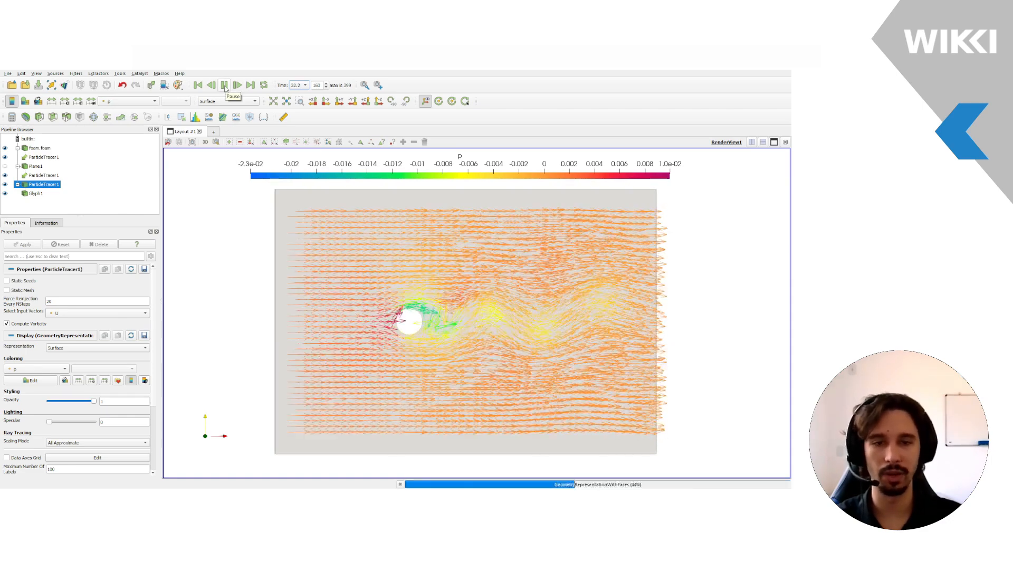